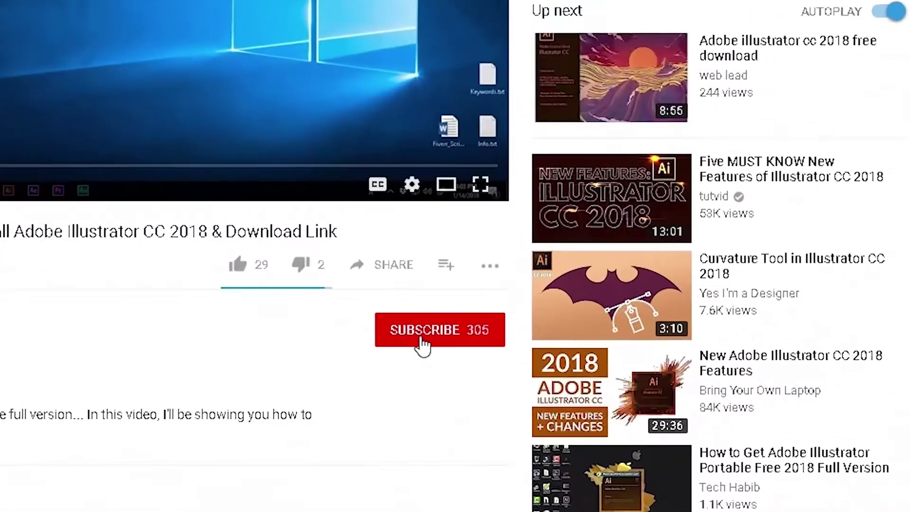
pyautogui.click(420, 341)
pyautogui.click(488, 333)
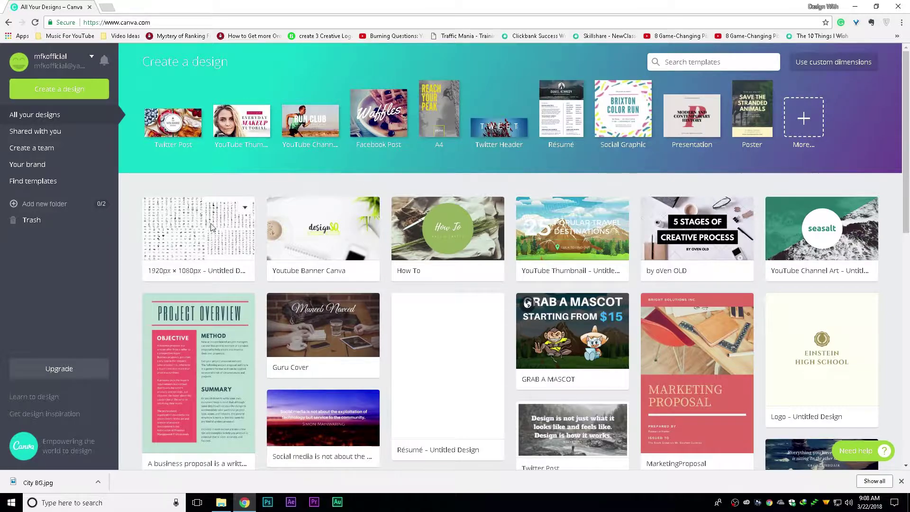
# Create a new blank design with custom dimensions of 1920 × 1080 px.
pyautogui.scroll(-5, 364, 177)
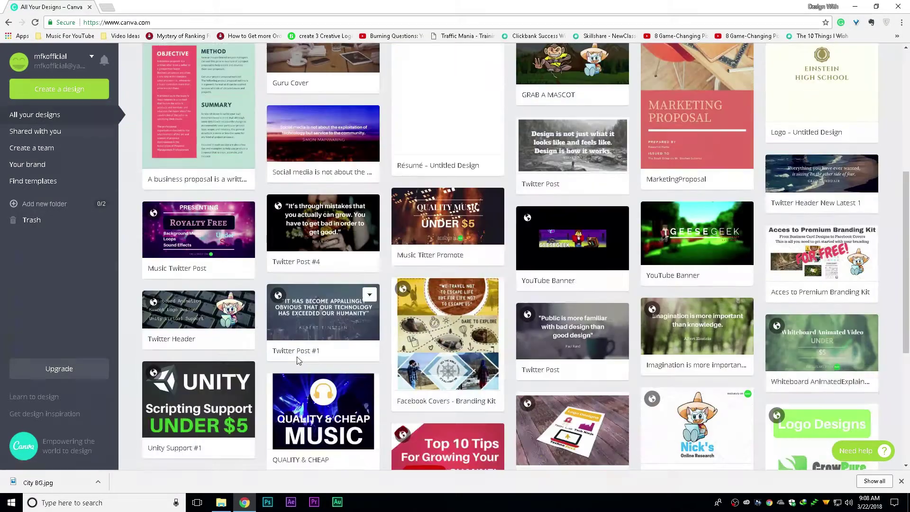
pyautogui.scroll(6, 297, 356)
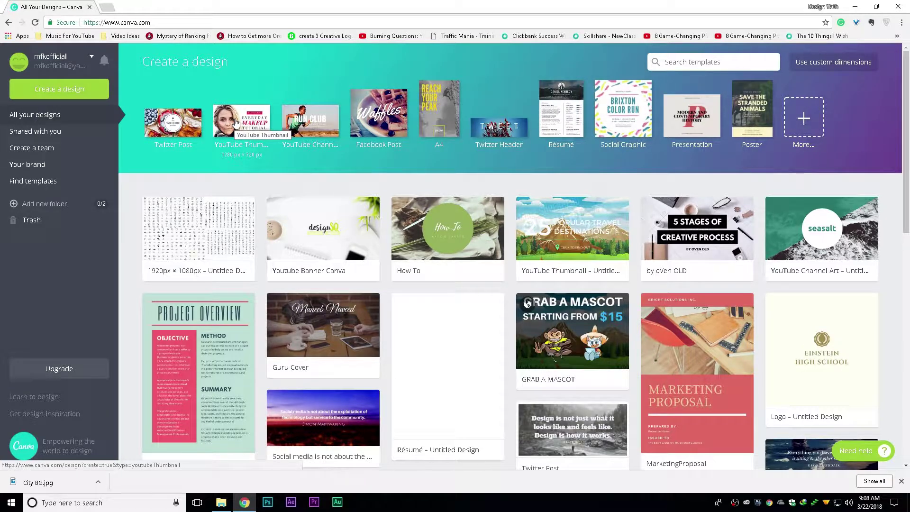
pyautogui.click(833, 62)
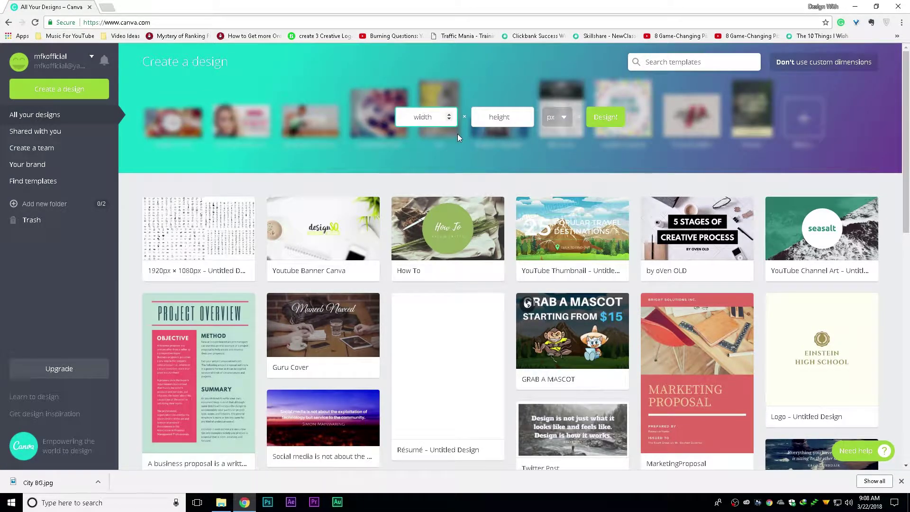
pyautogui.write('1920')
pyautogui.press('Tab')
pyautogui.write('1080')
pyautogui.press('Return')
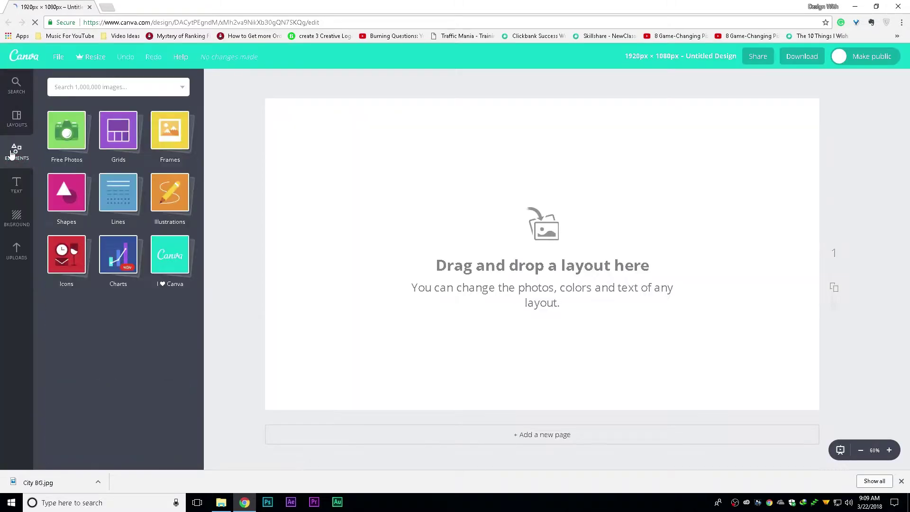
# Look through the available element categories, text styles and backgrounds for the design.
pyautogui.click(118, 136)
pyautogui.click(118, 137)
pyautogui.click(170, 130)
pyautogui.click(76, 256)
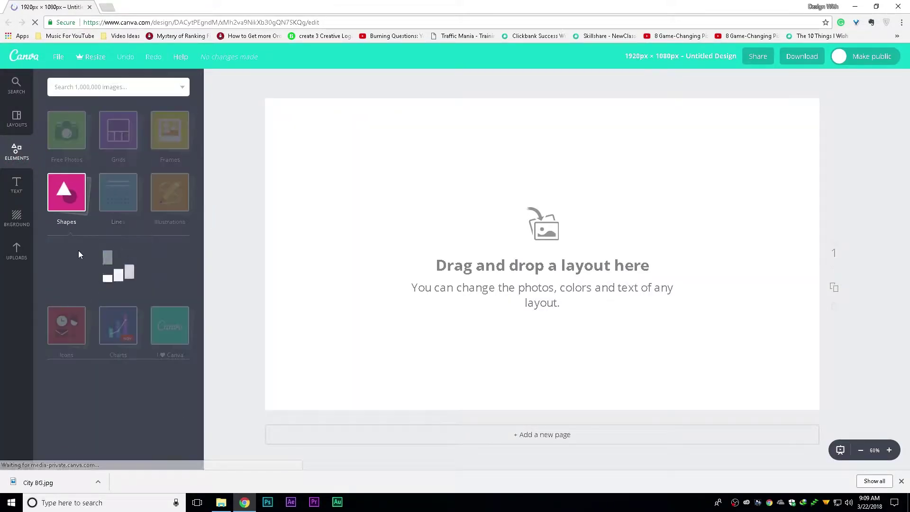
pyautogui.click(101, 223)
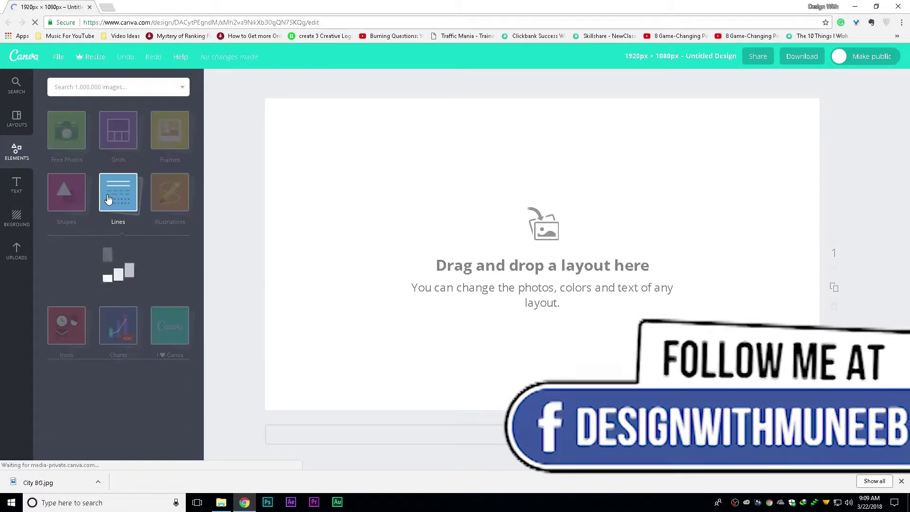
pyautogui.click(101, 221)
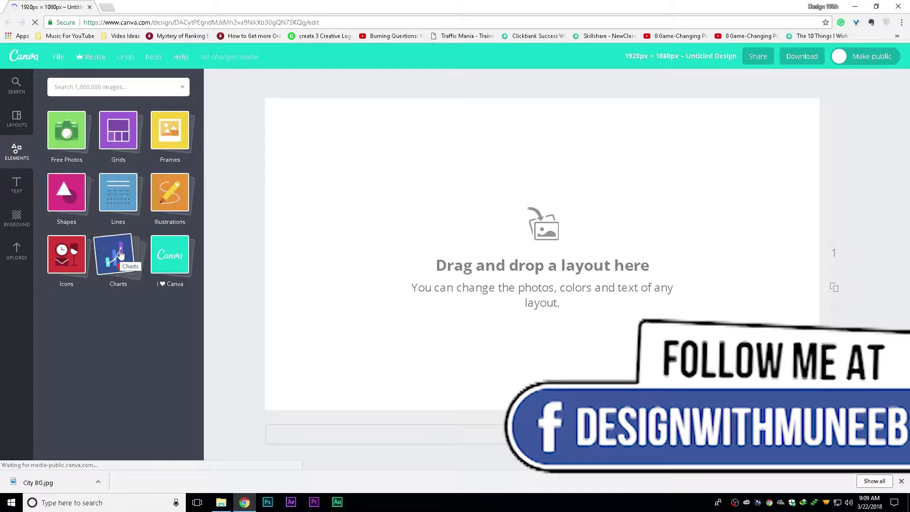
pyautogui.click(24, 188)
pyautogui.scroll(-3, 86, 273)
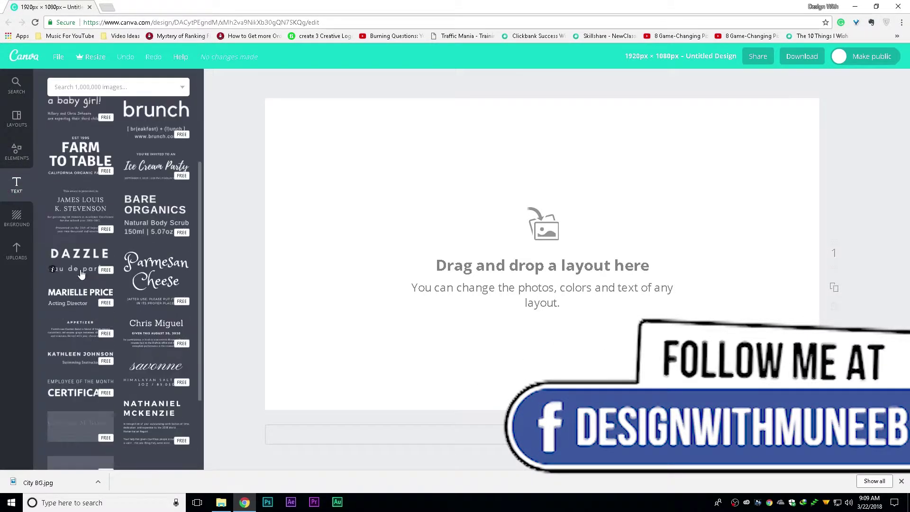
pyautogui.scroll(3, 86, 273)
pyautogui.click(17, 218)
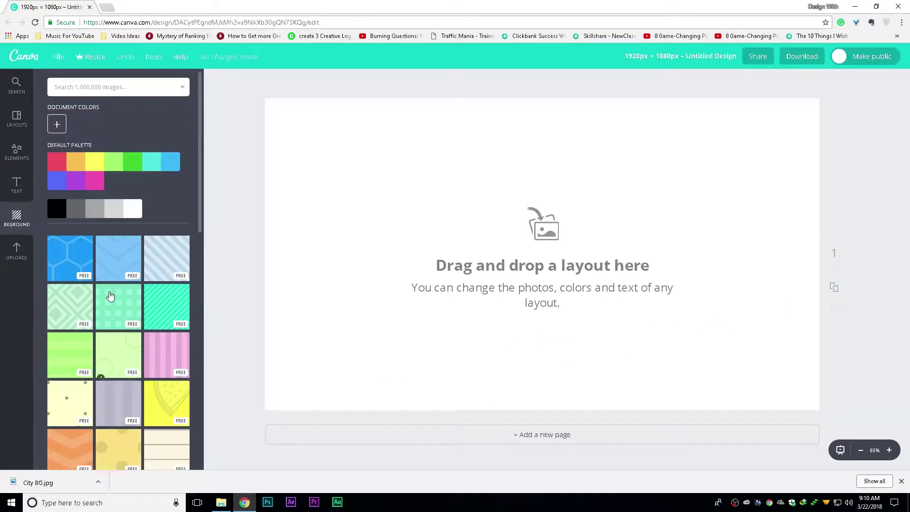
# Upload the black-and-white city skyline photo and place it on the blank page.
pyautogui.click(16, 250)
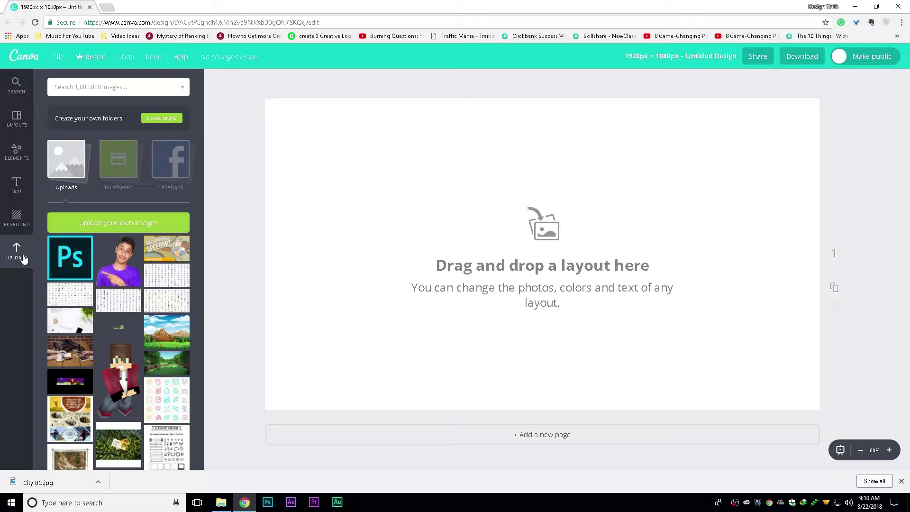
pyautogui.click(115, 227)
pyautogui.doubleClick(147, 93)
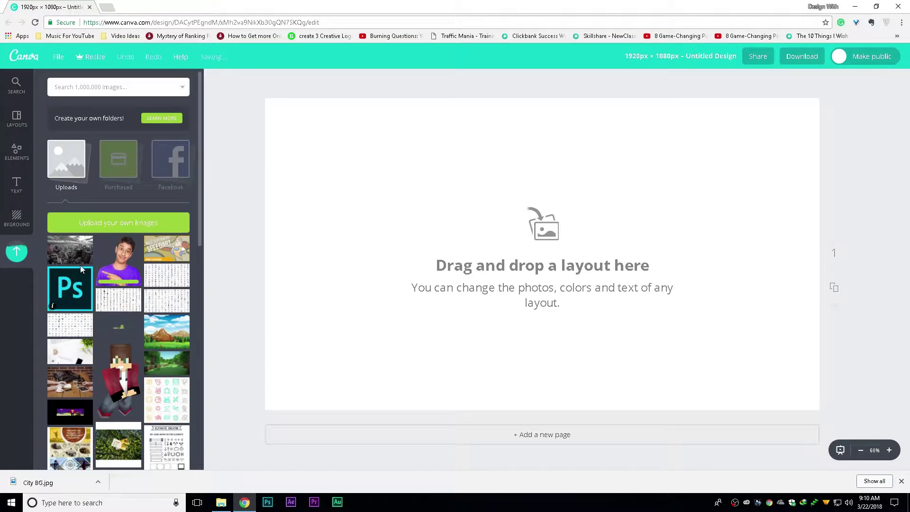
pyautogui.moveTo(71, 251); pyautogui.dragTo(568, 264)
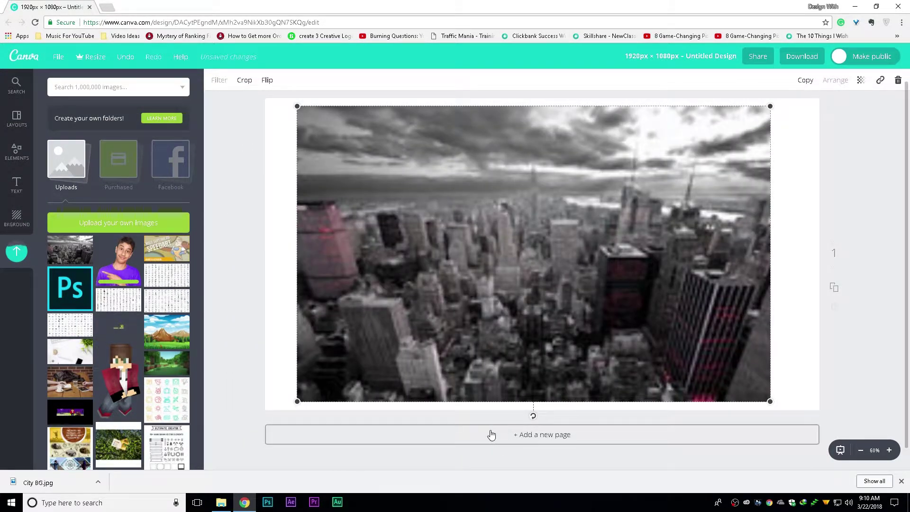
# Enlarge the city photo to cover the whole page and shift it slightly upward.
pyautogui.moveTo(771, 402); pyautogui.dragTo(839, 434)
pyautogui.moveTo(651, 325)
pyautogui.mouseDown()
pyautogui.moveTo(632, 318)
pyautogui.moveTo(638, 328)
pyautogui.mouseUp()
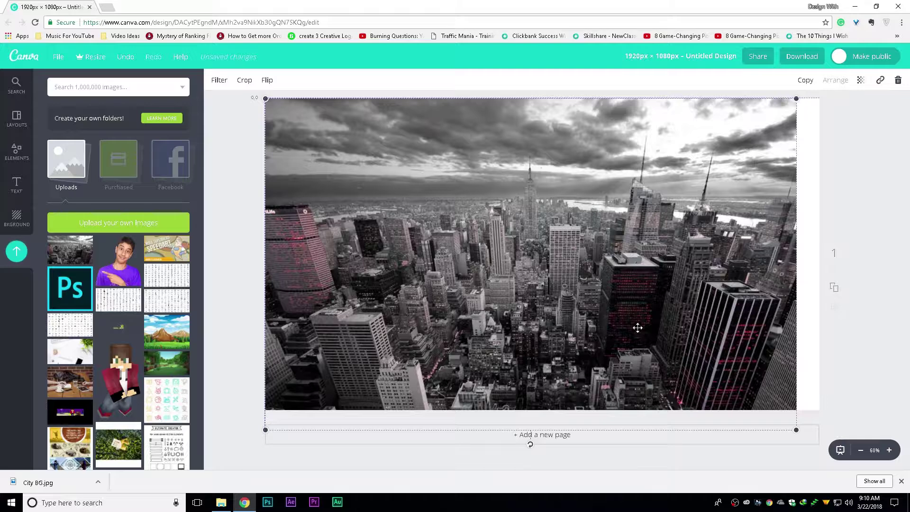
pyautogui.moveTo(797, 431); pyautogui.dragTo(823, 443)
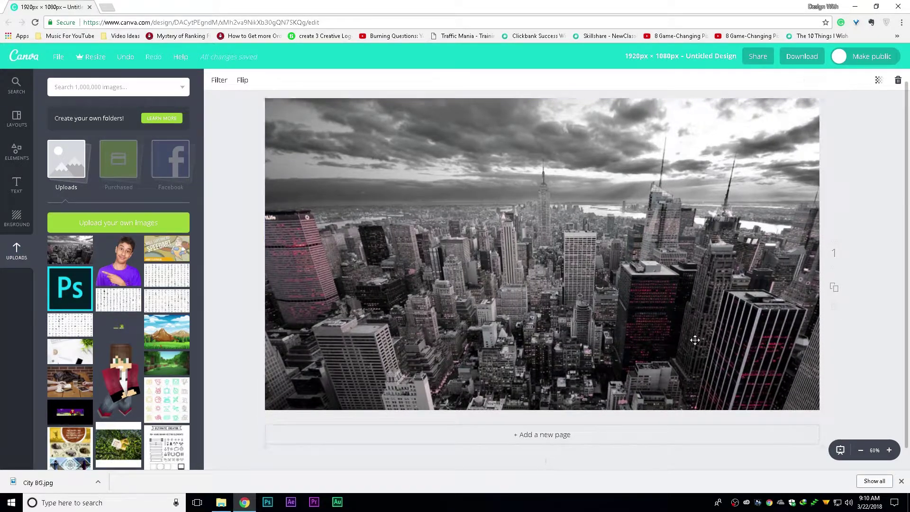
pyautogui.moveTo(695, 340); pyautogui.dragTo(692, 326)
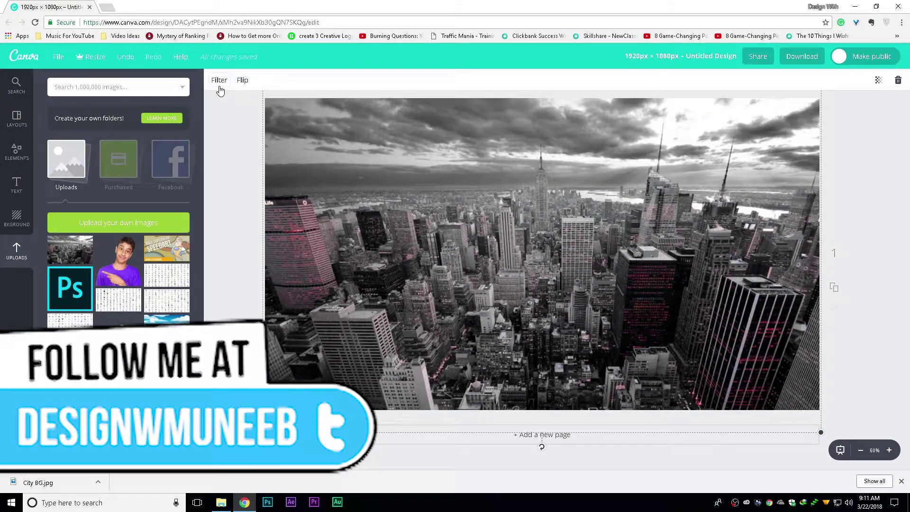
# Adjust the city photo's filter settings to contrast +37 and saturation +5.
pyautogui.click(219, 81)
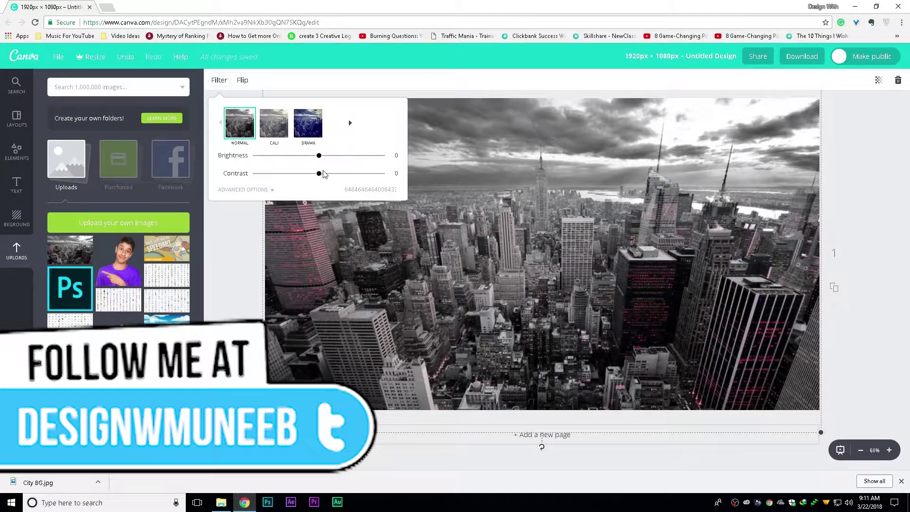
pyautogui.moveTo(319, 175); pyautogui.dragTo(343, 178)
pyautogui.click(265, 190)
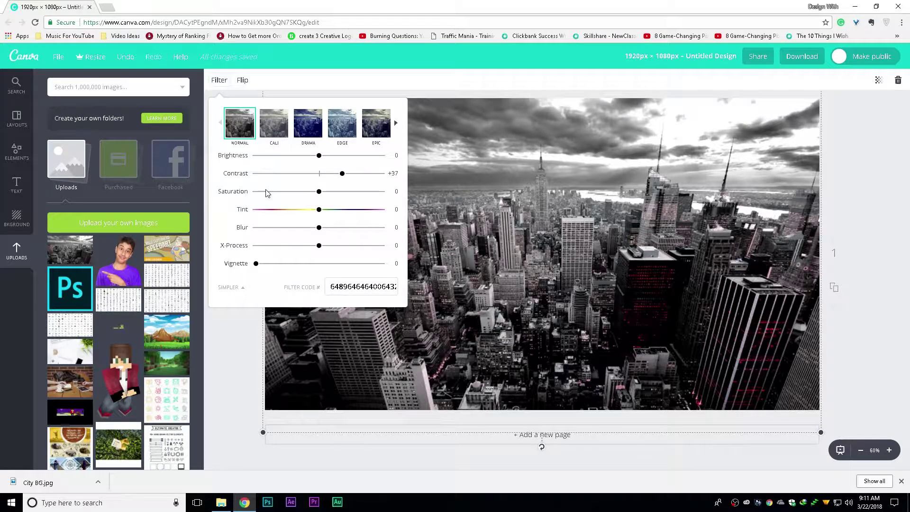
pyautogui.moveTo(319, 196); pyautogui.dragTo(323, 196)
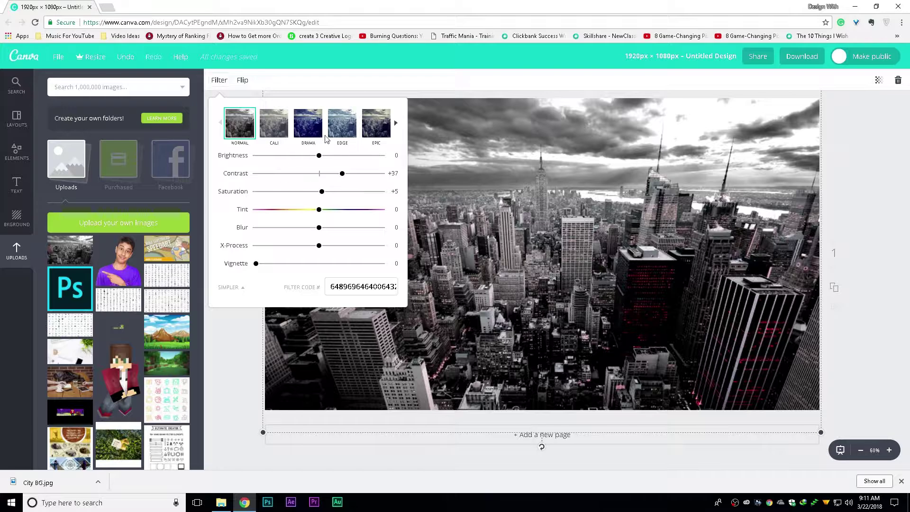
pyautogui.click(812, 285)
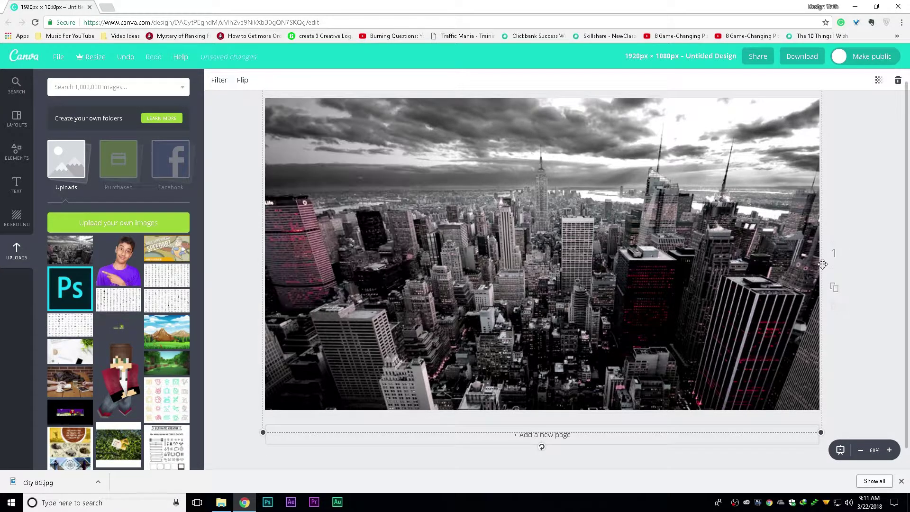
pyautogui.click(824, 264)
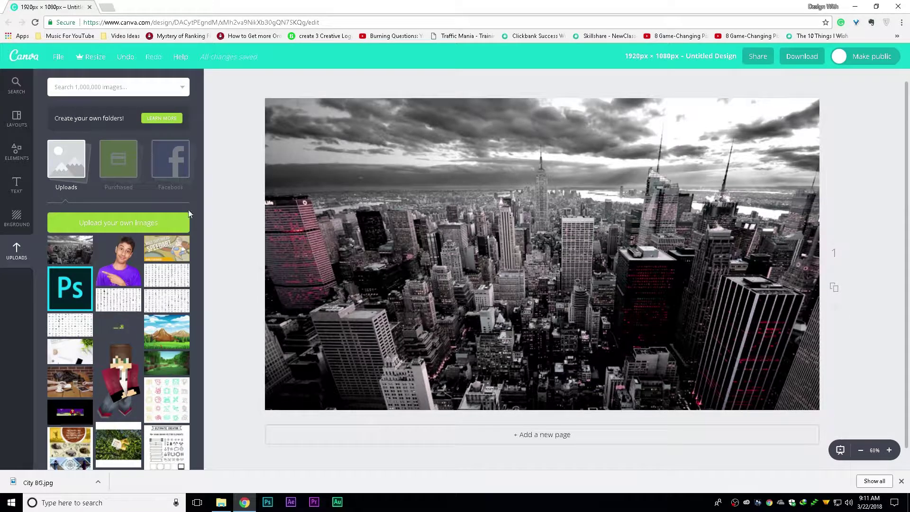
# Add a solid white square shape and stretch it to cover the entire page.
pyautogui.click(25, 158)
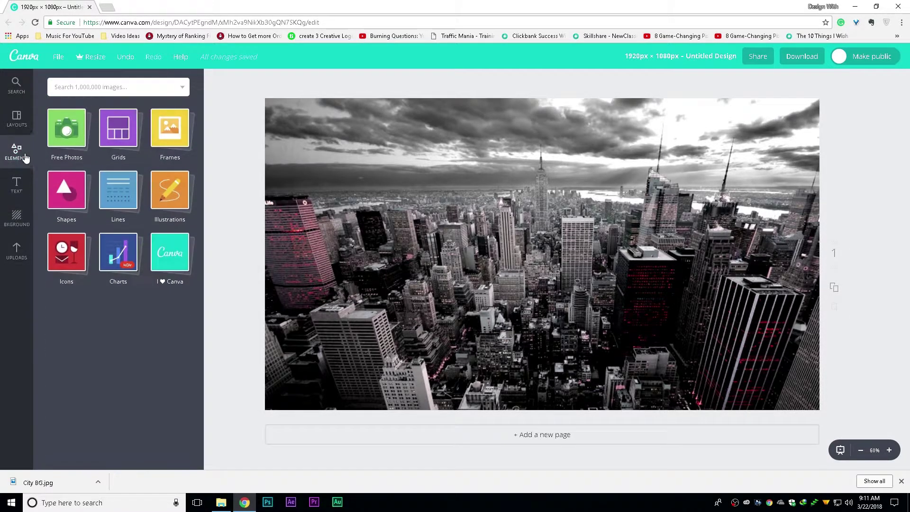
pyautogui.click(67, 192)
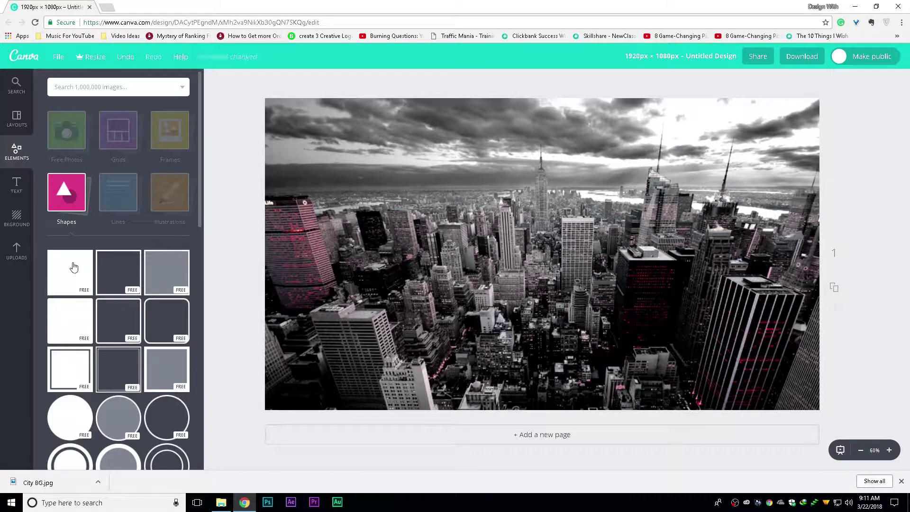
pyautogui.click(74, 268)
pyautogui.moveTo(520, 207); pyautogui.dragTo(401, 203)
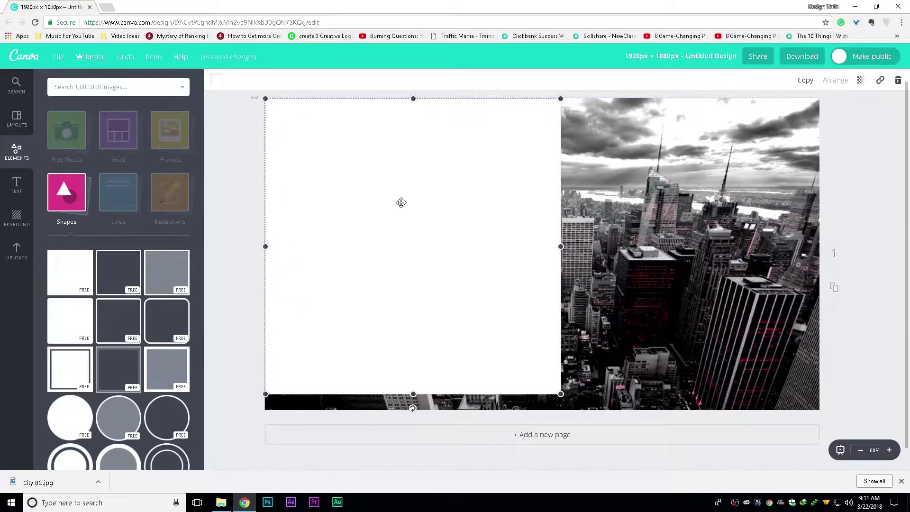
pyautogui.moveTo(414, 394); pyautogui.dragTo(413, 410)
pyautogui.moveTo(561, 255); pyautogui.dragTo(823, 254)
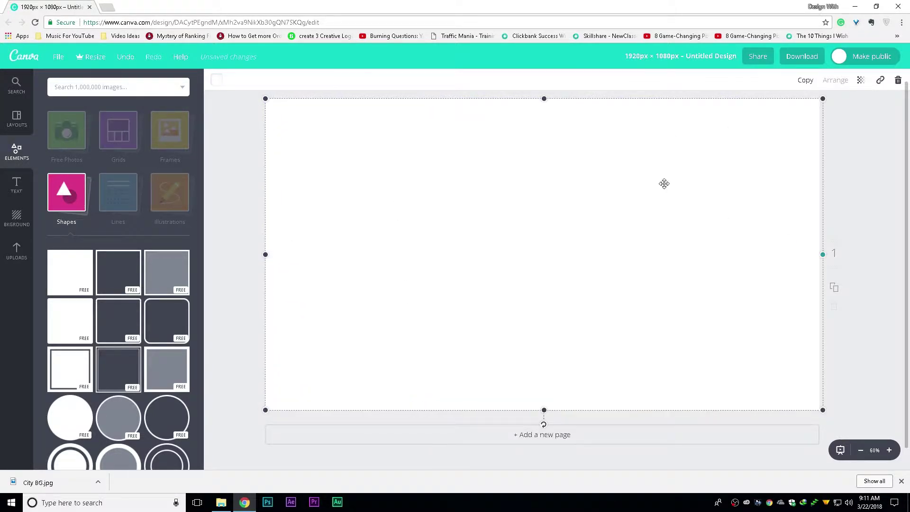
# Color the full-page rectangle black and set its transparency to 58 to darken the city photo.
pyautogui.click(216, 85)
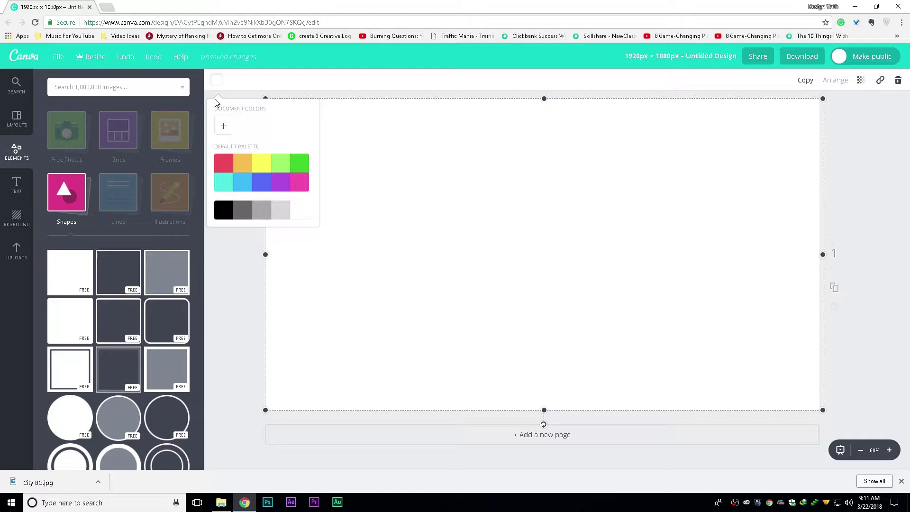
pyautogui.click(223, 210)
pyautogui.click(861, 81)
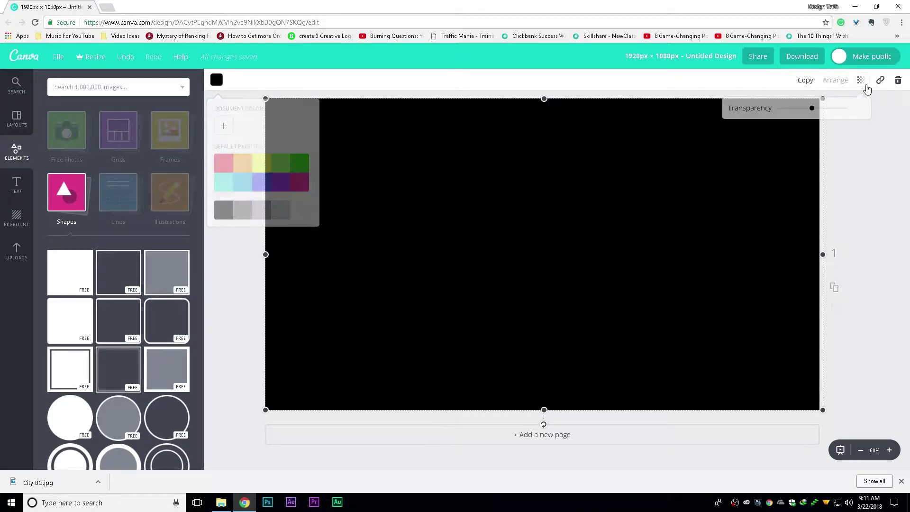
pyautogui.moveTo(844, 112); pyautogui.dragTo(818, 116)
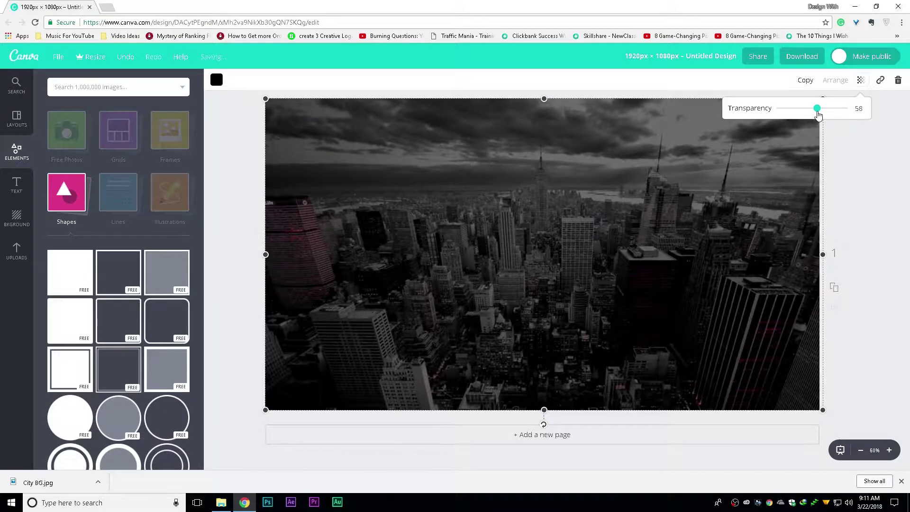
pyautogui.click(863, 150)
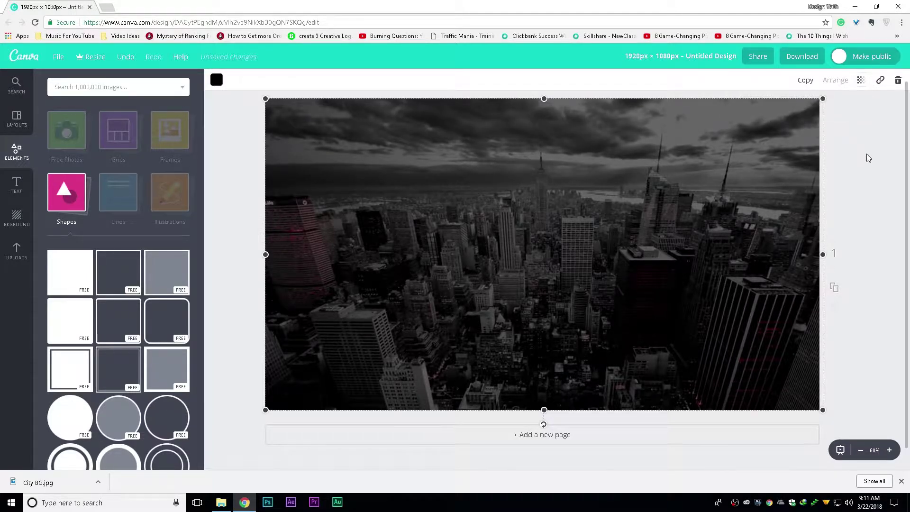
pyautogui.click(867, 154)
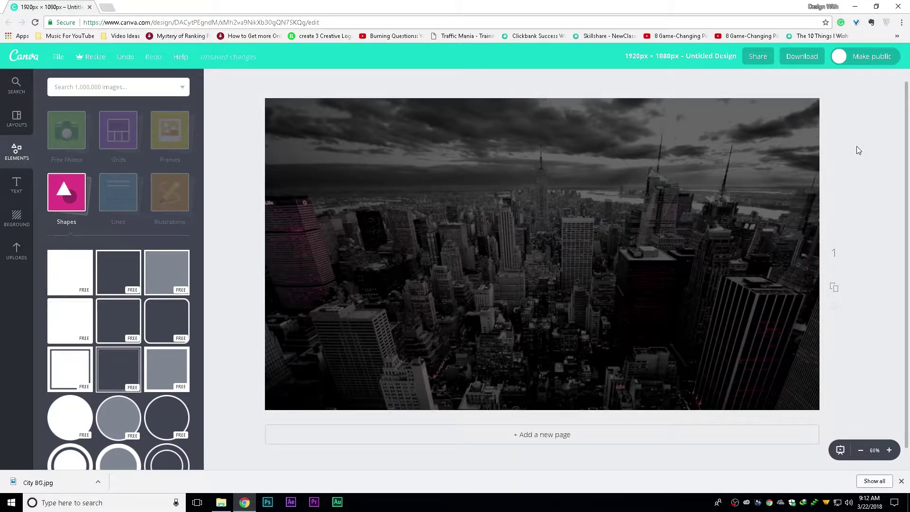
# Place the uploaded cutout of the pointing boy at the page's lower right and enlarge it to nearly full page height.
pyautogui.click(17, 251)
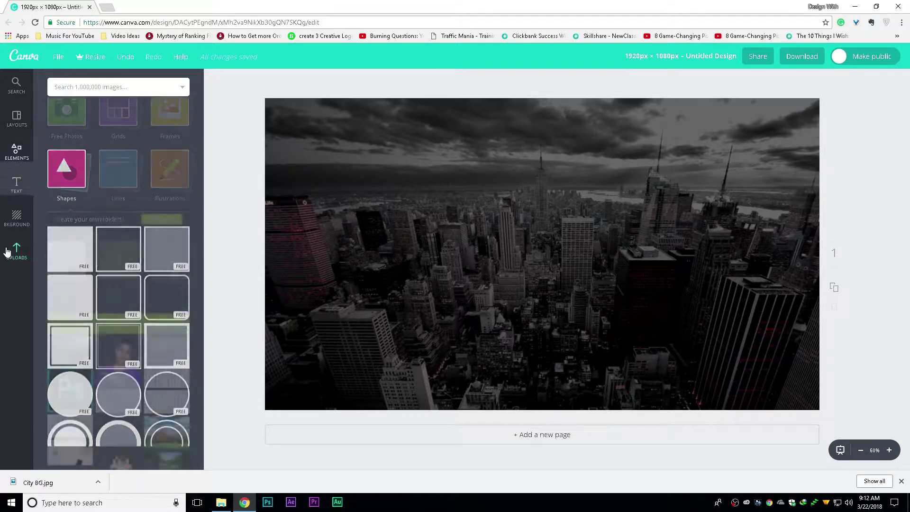
pyautogui.moveTo(119, 261); pyautogui.dragTo(703, 325)
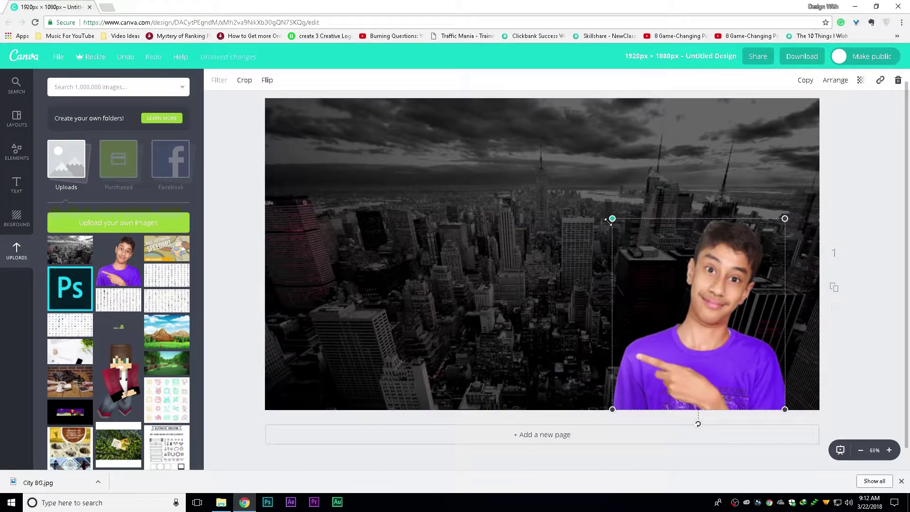
pyautogui.moveTo(612, 219); pyautogui.dragTo(488, 152)
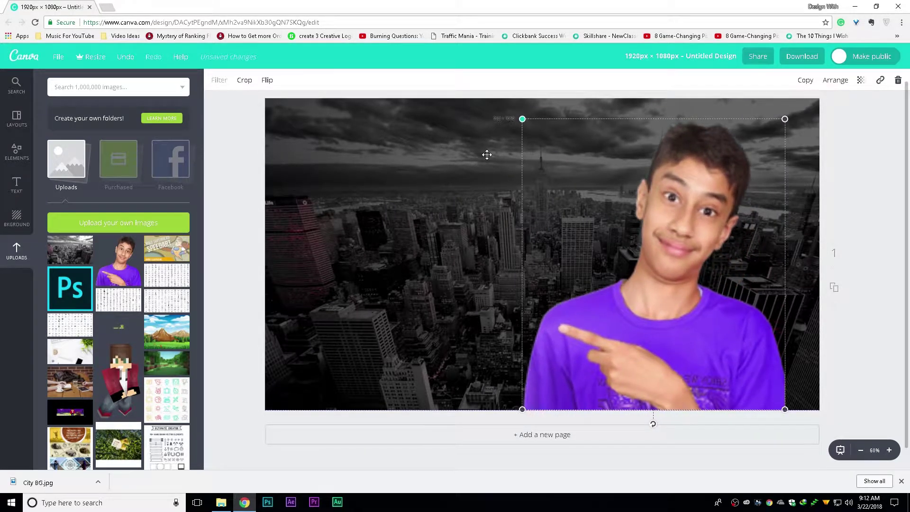
pyautogui.click(843, 254)
# Add a heading reading "Make Thumbnails" on the upper-left part of the page.
pyautogui.click(17, 184)
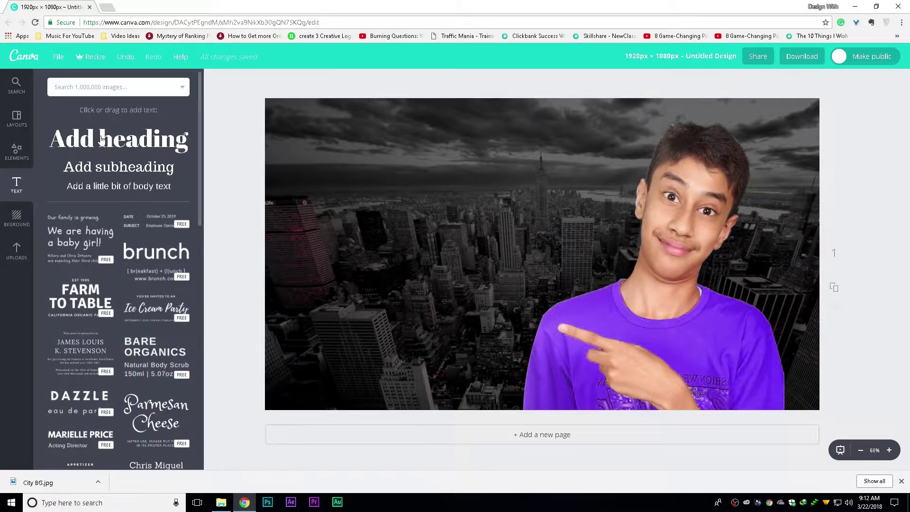
pyautogui.click(101, 139)
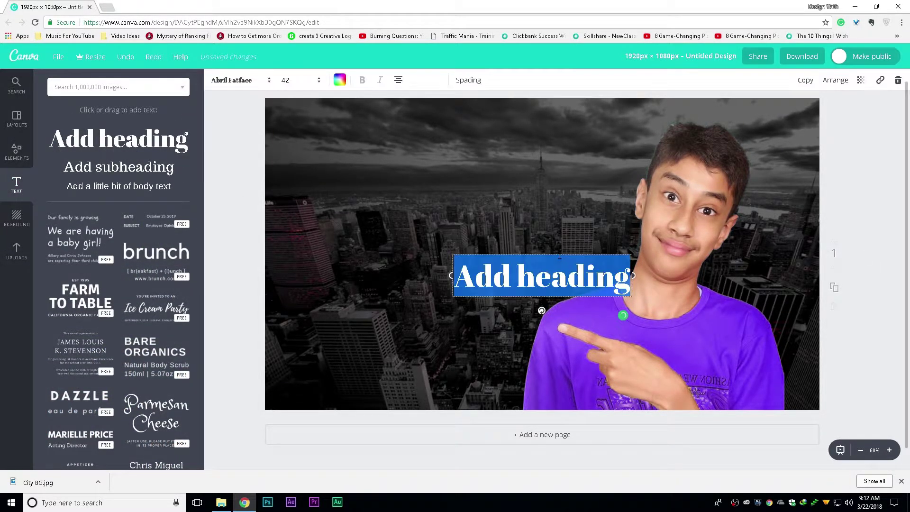
pyautogui.moveTo(550, 272); pyautogui.dragTo(401, 200)
pyautogui.press('BackSpace')
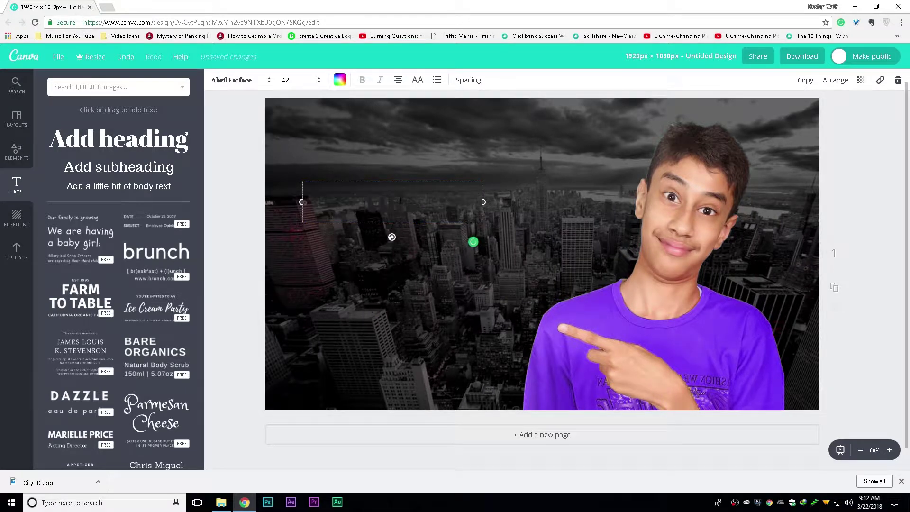
pyautogui.write('Make Thumbnails')
# Format the heading in white with the Carter One font at size 64.
pyautogui.hotkey('ctrl', 'a')
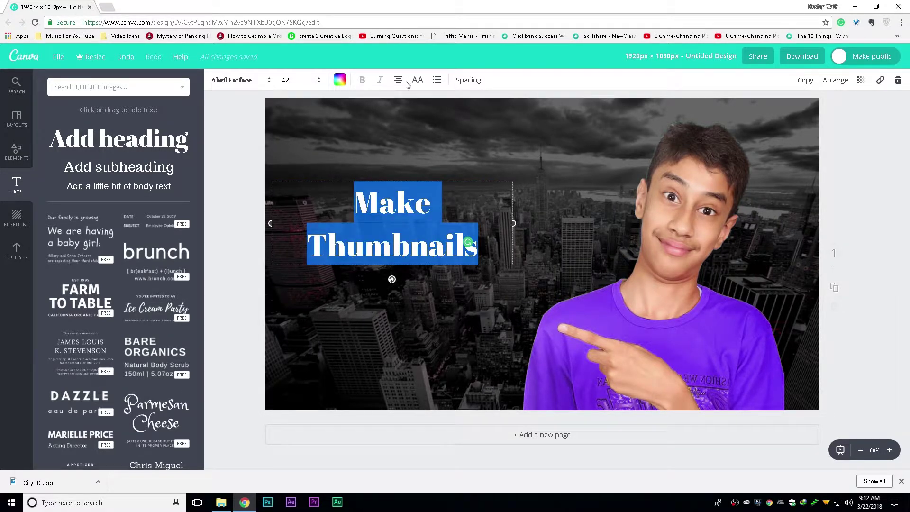
pyautogui.click(340, 81)
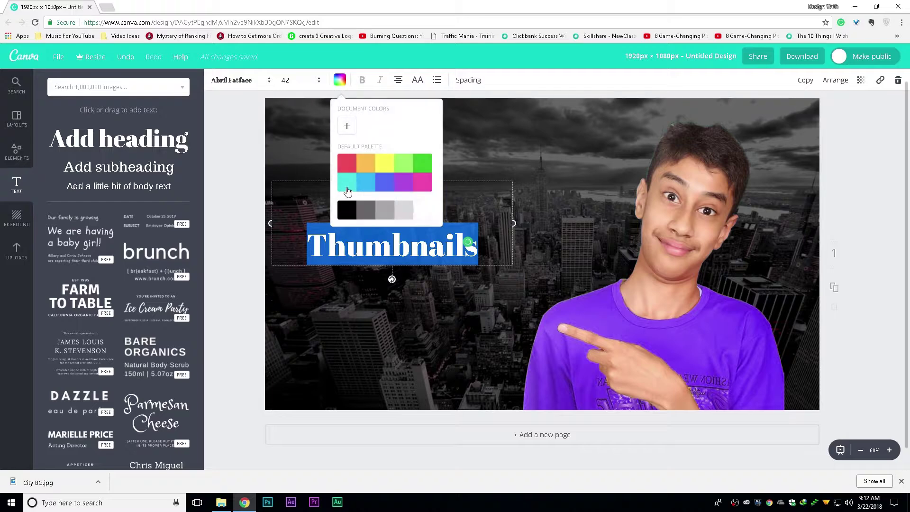
pyautogui.click(263, 86)
pyautogui.scroll(-8, 264, 234)
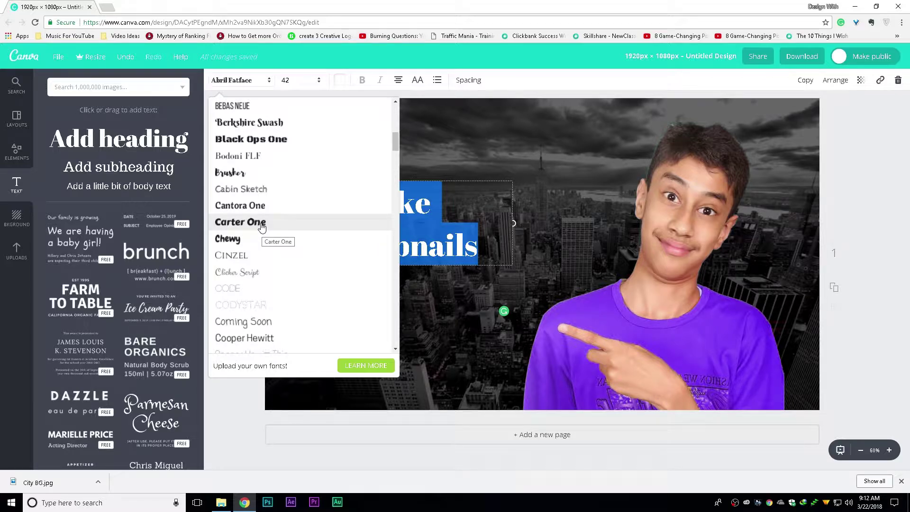
pyautogui.click(262, 224)
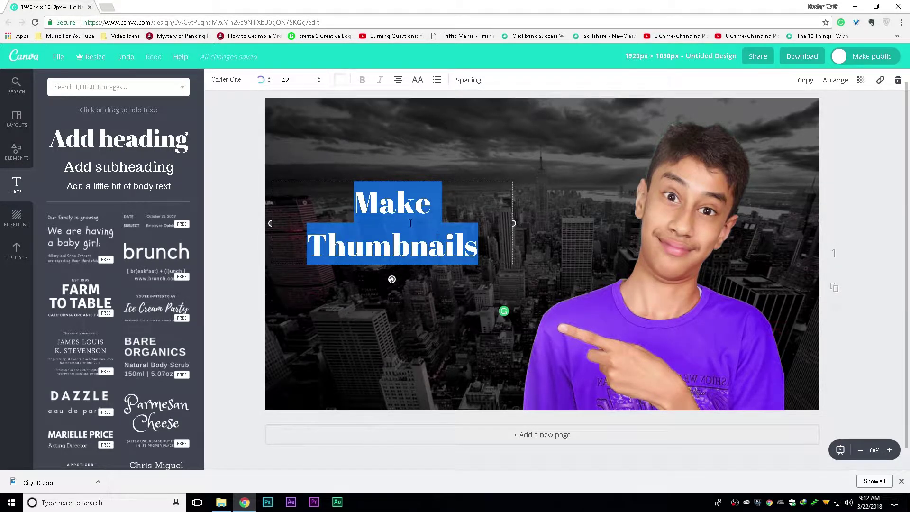
pyautogui.click(285, 80)
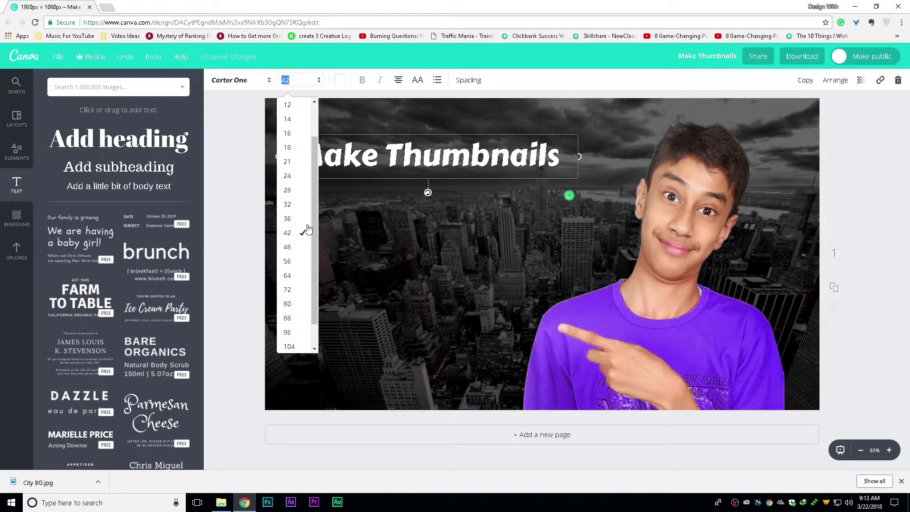
pyautogui.click(287, 275)
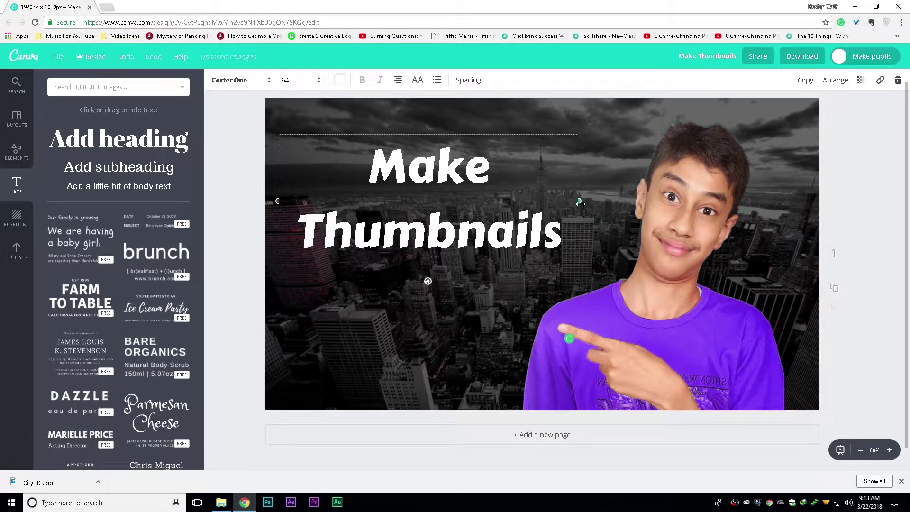
# Fit "Make Thumbnails" on one line at size 56 in a wider box, and add a second left-aligned line reading "Without".
pyautogui.moveTo(614, 201); pyautogui.dragTo(639, 176)
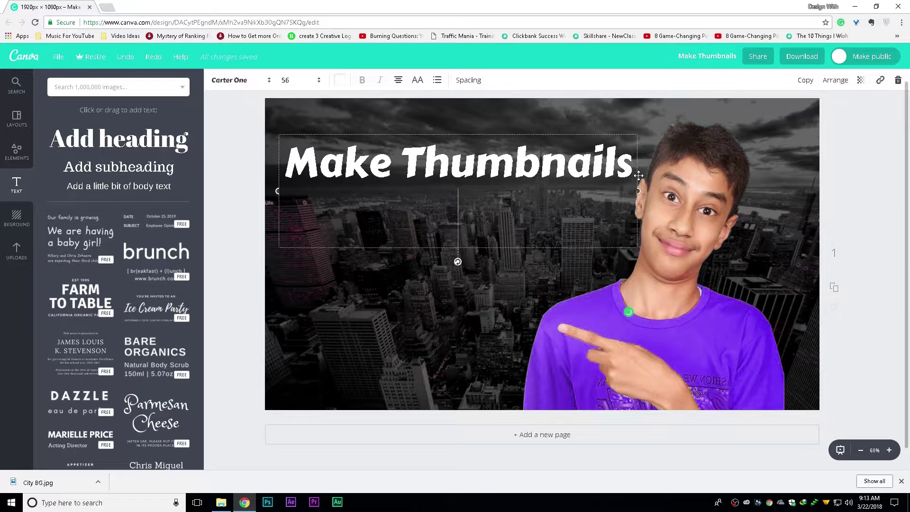
pyautogui.write('Without')
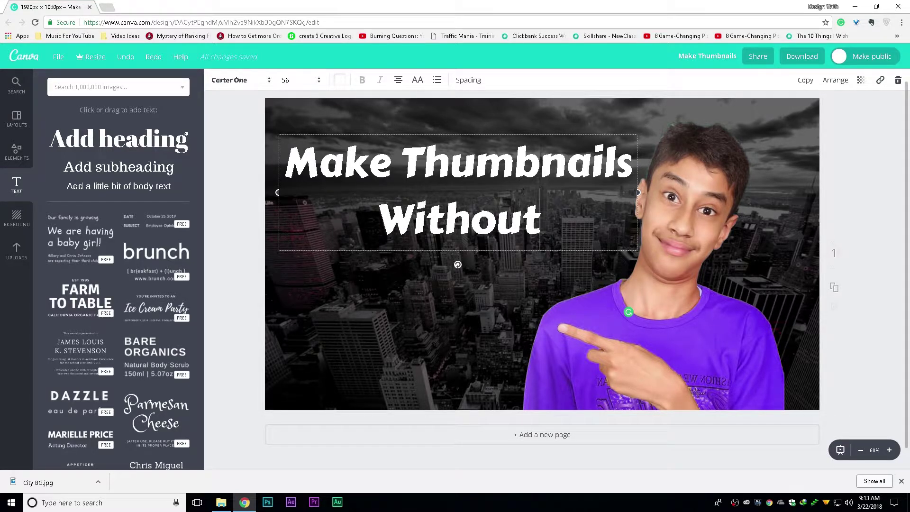
pyautogui.click(393, 273)
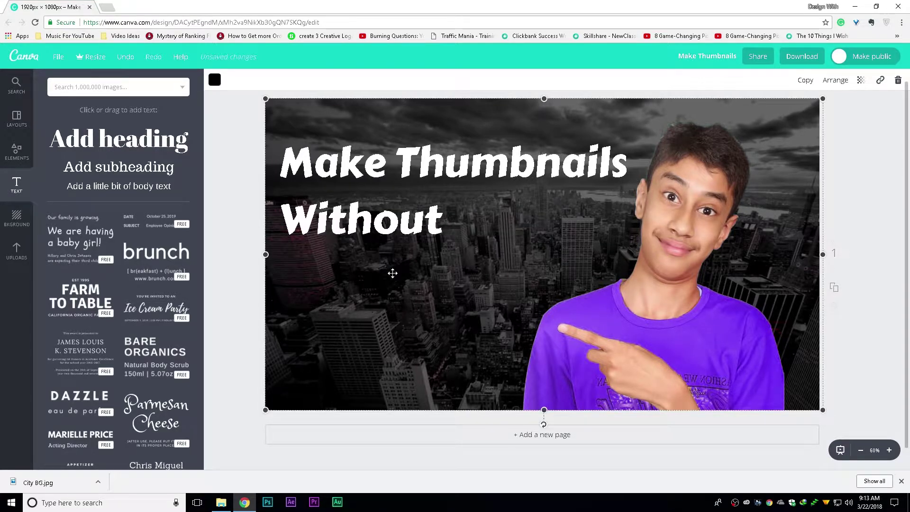
# Place the uploaded Ps logo right after "Without", shrunk to about line height, and shift it slightly lower together with the heading.
pyautogui.click(19, 250)
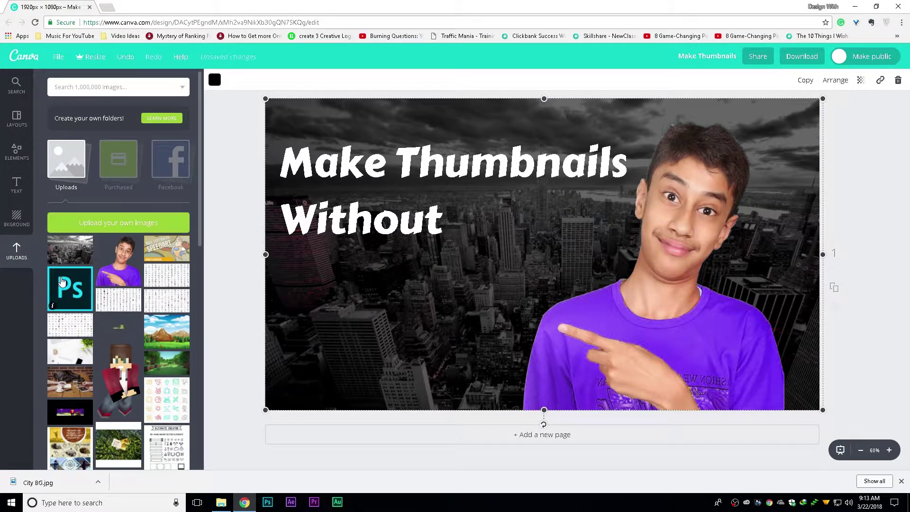
pyautogui.moveTo(62, 282); pyautogui.dragTo(498, 225)
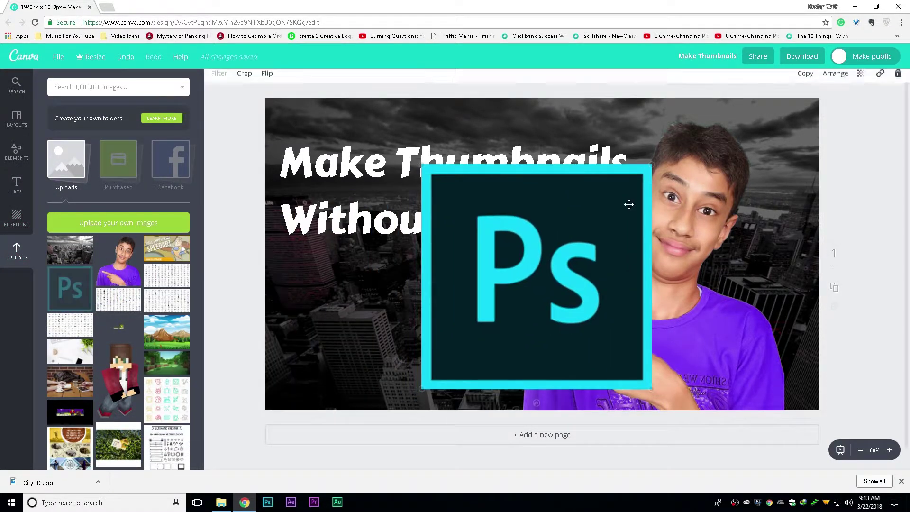
pyautogui.moveTo(652, 164); pyautogui.dragTo(490, 323)
pyautogui.moveTo(456, 358); pyautogui.dragTo(489, 275)
pyautogui.keyDown('shift'); pyautogui.click(369, 228); pyautogui.keyUp('shift')
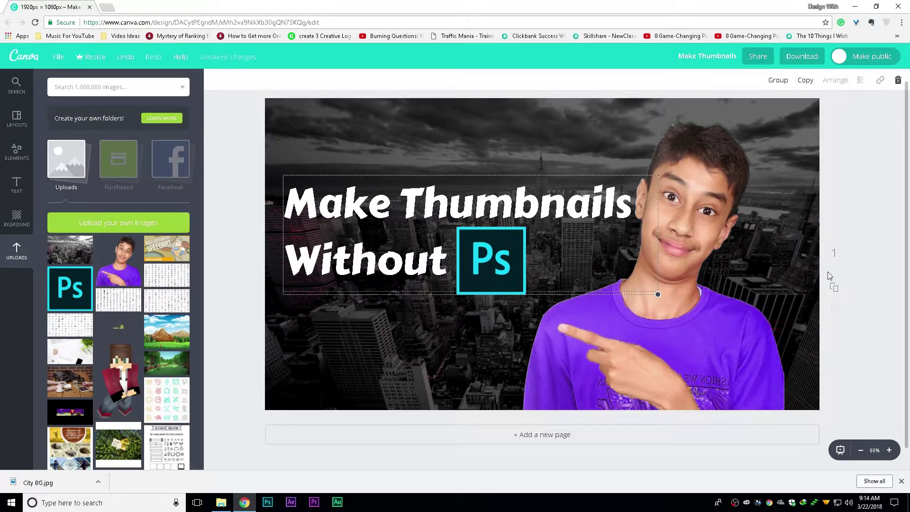
pyautogui.click(847, 250)
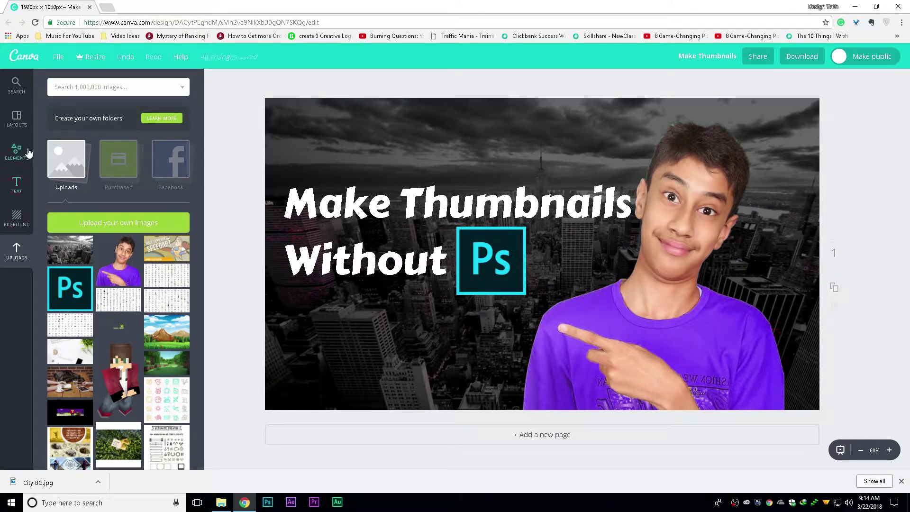
# Add a hollow square outline shape and stretch it into a border around the whole page.
pyautogui.click(19, 153)
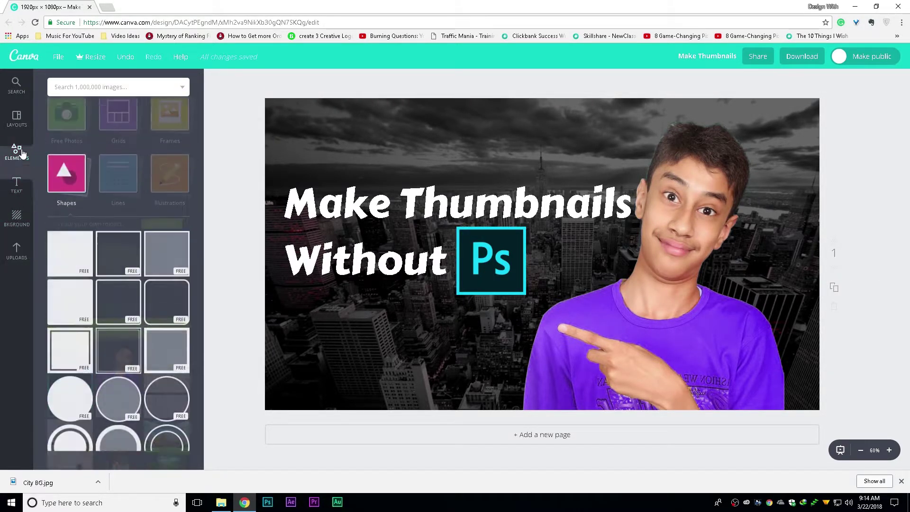
pyautogui.click(109, 265)
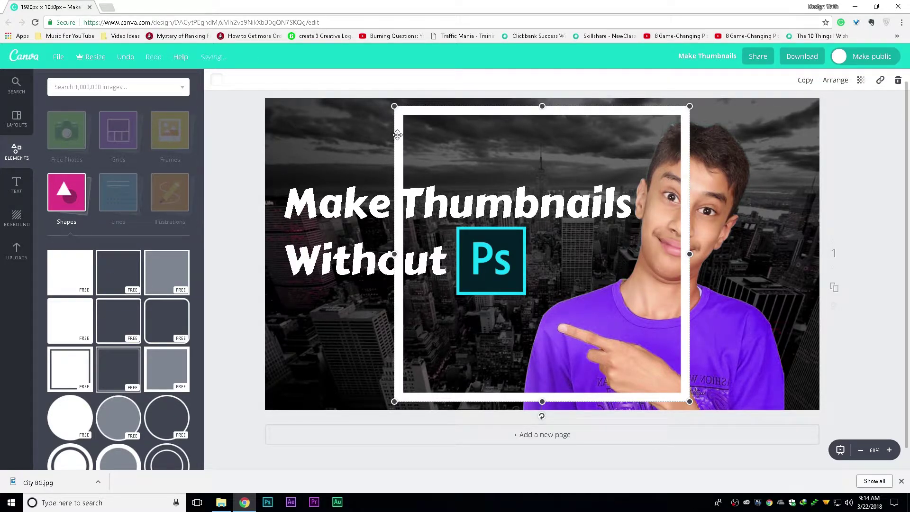
pyautogui.moveTo(394, 135); pyautogui.dragTo(266, 127)
pyautogui.moveTo(562, 247); pyautogui.dragTo(819, 251)
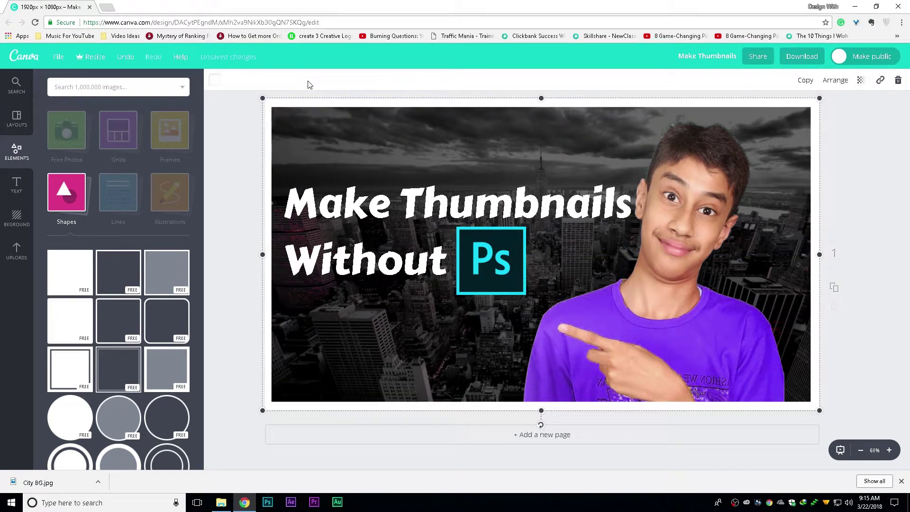
# Color the page border purple and make it partly transparent.
pyautogui.click(212, 86)
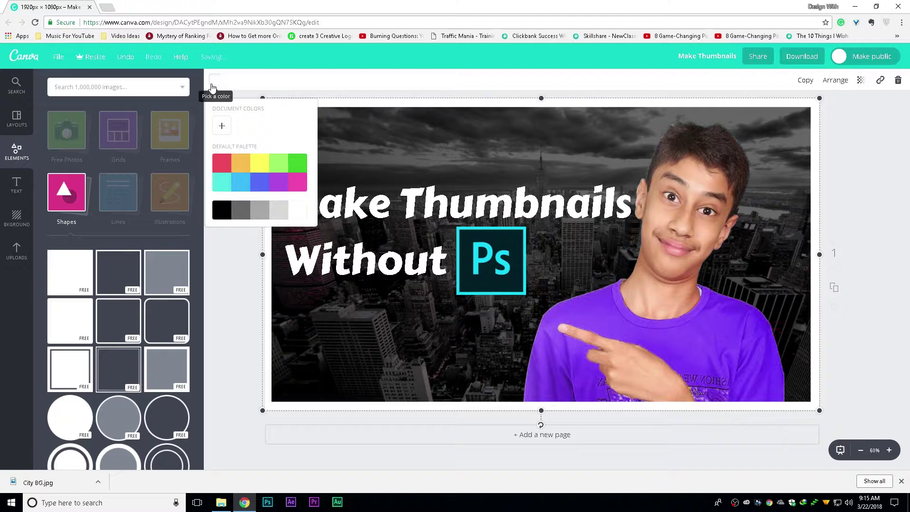
pyautogui.click(286, 190)
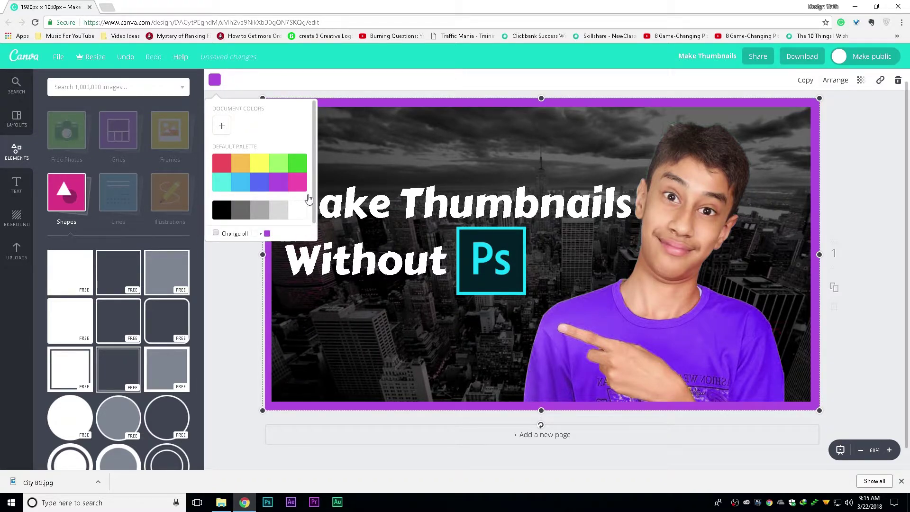
pyautogui.click(265, 154)
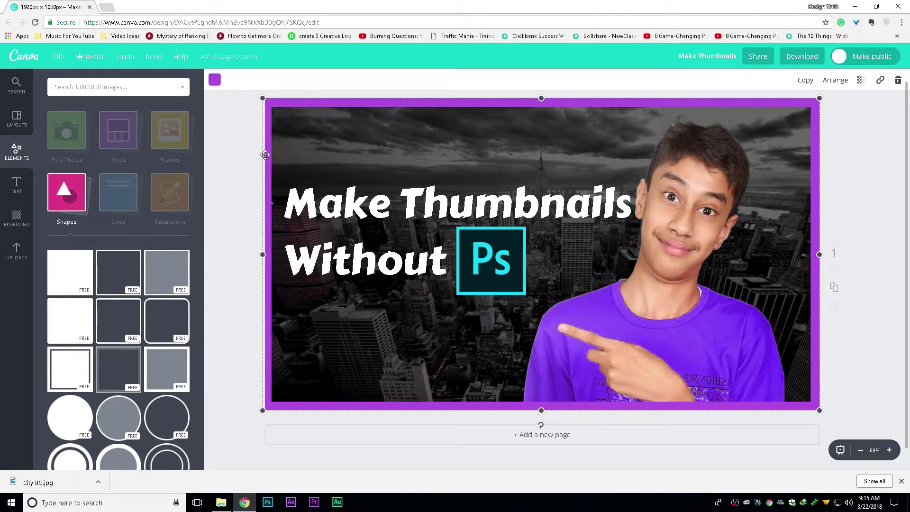
pyautogui.click(861, 80)
pyautogui.moveTo(847, 108); pyautogui.dragTo(819, 115)
pyautogui.click(826, 109)
pyautogui.click(863, 178)
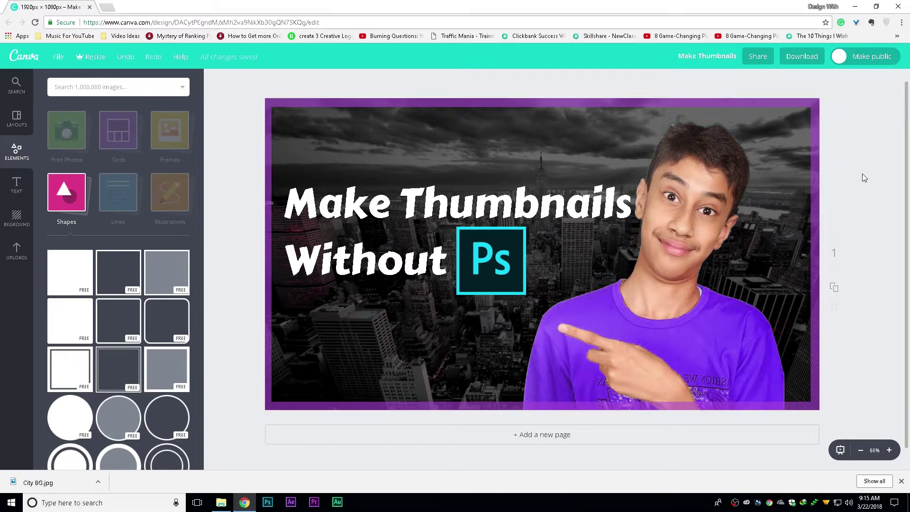
# Download the finished design as a JPG file.
pyautogui.click(805, 57)
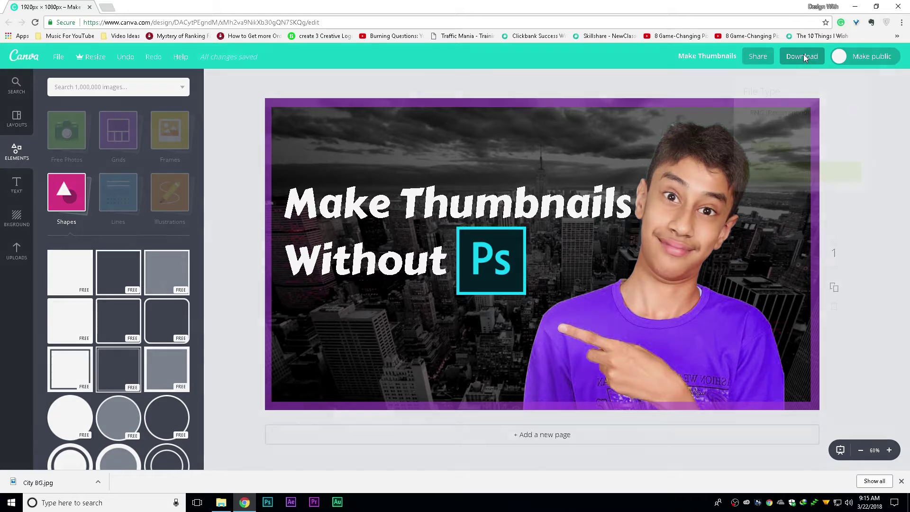
pyautogui.click(794, 107)
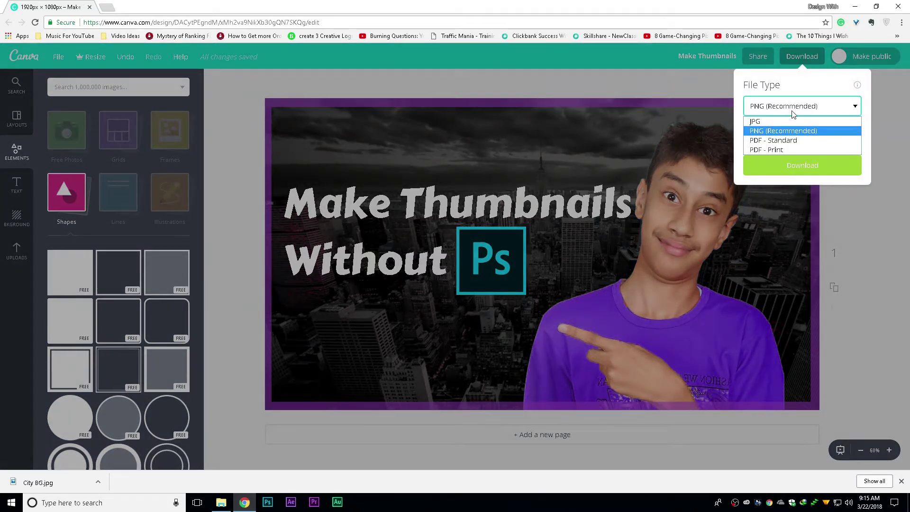
pyautogui.click(792, 121)
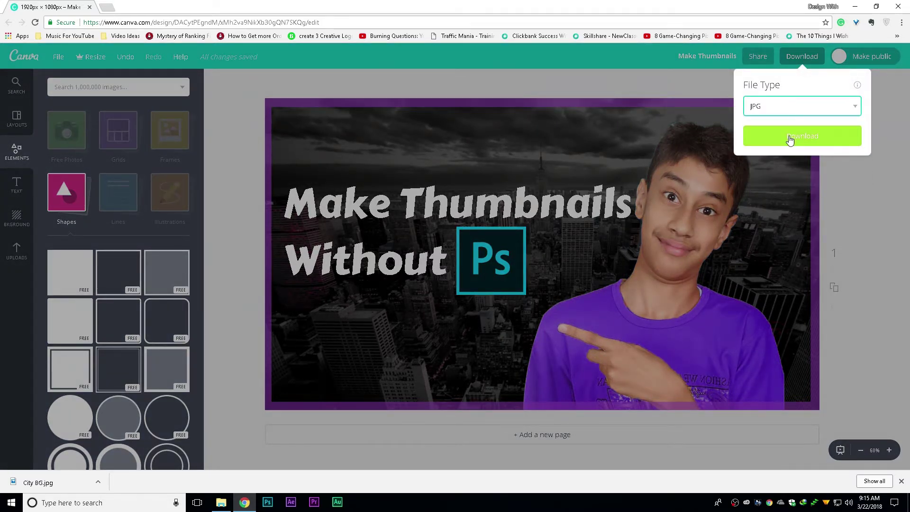
pyautogui.click(791, 137)
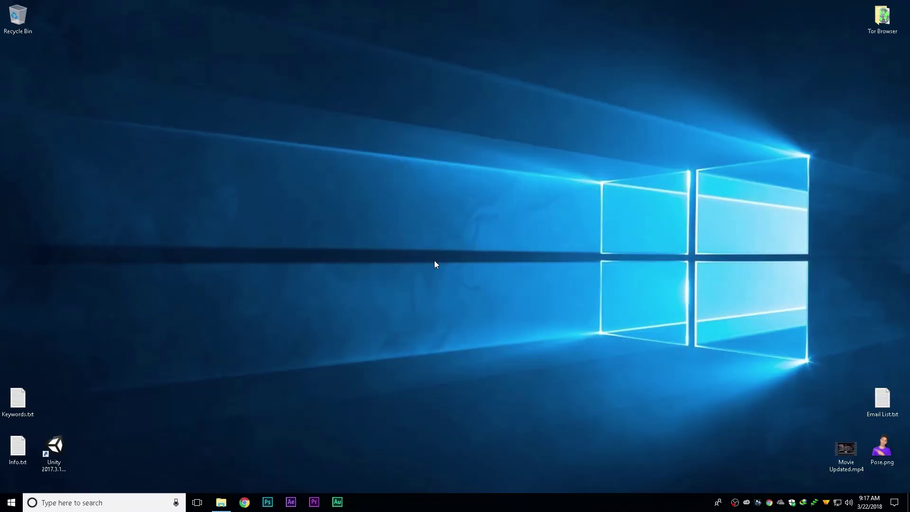